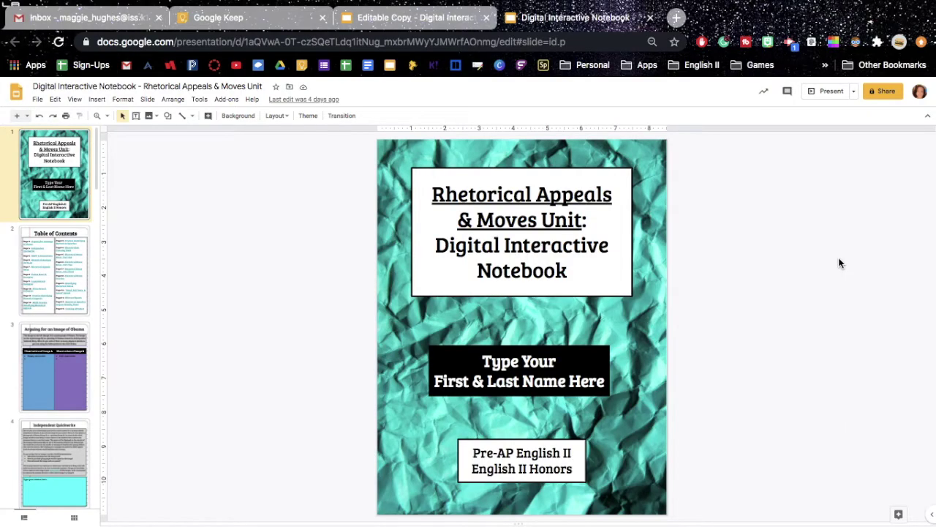
# Compare the Arguing for an Image of Obama slide in the editable copy and the original notebook.
pyautogui.hotkey('ctrl', 'shift', 'Tab')
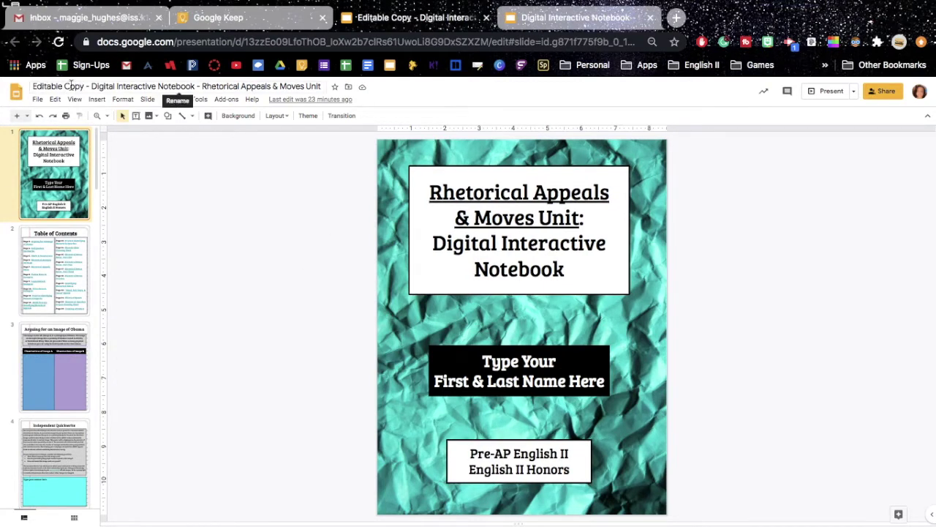
pyautogui.click(550, 16)
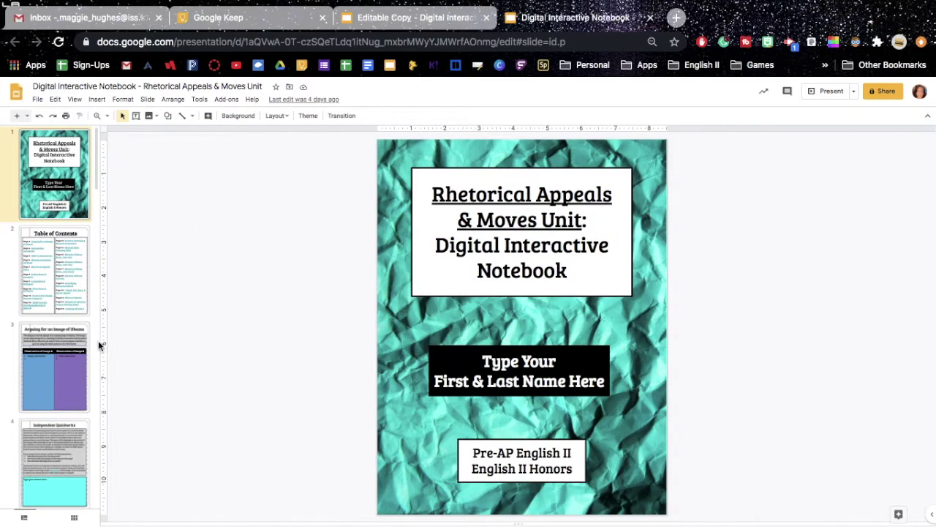
pyautogui.click(449, 20)
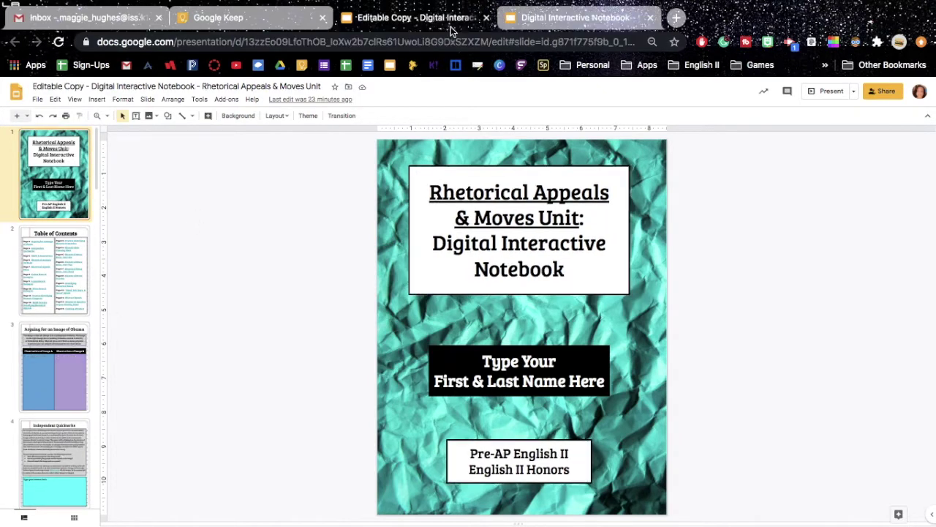
pyautogui.click(46, 400)
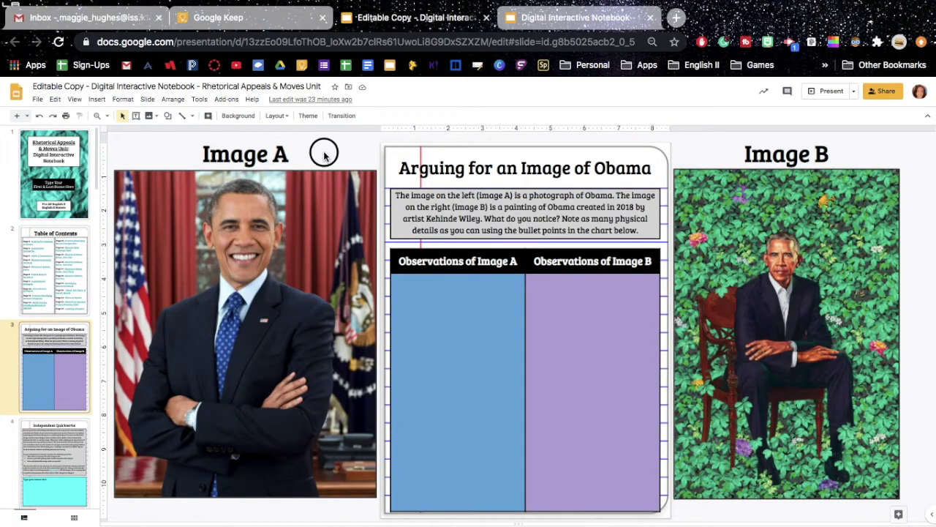
pyautogui.hotkey('ctrl', 'a')
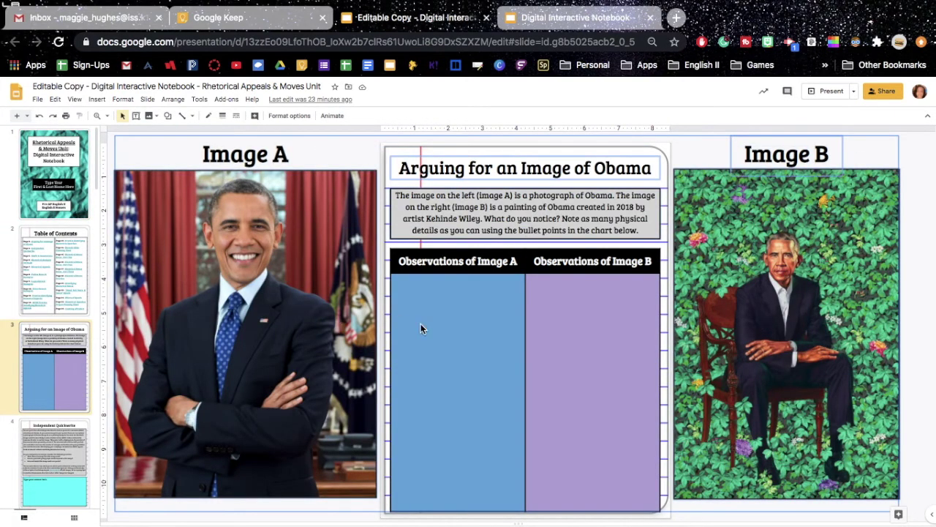
pyautogui.click(561, 25)
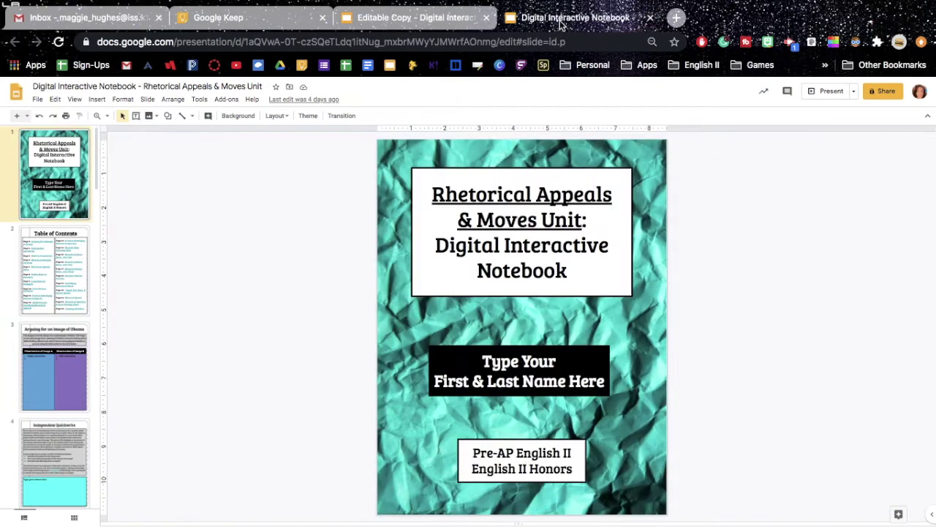
pyautogui.click(40, 374)
pyautogui.click(487, 325)
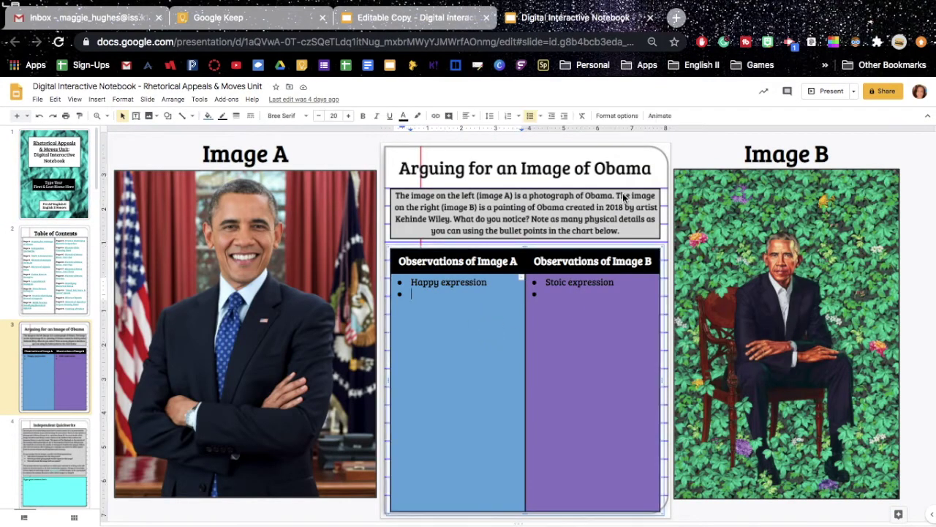
pyautogui.click(80, 153)
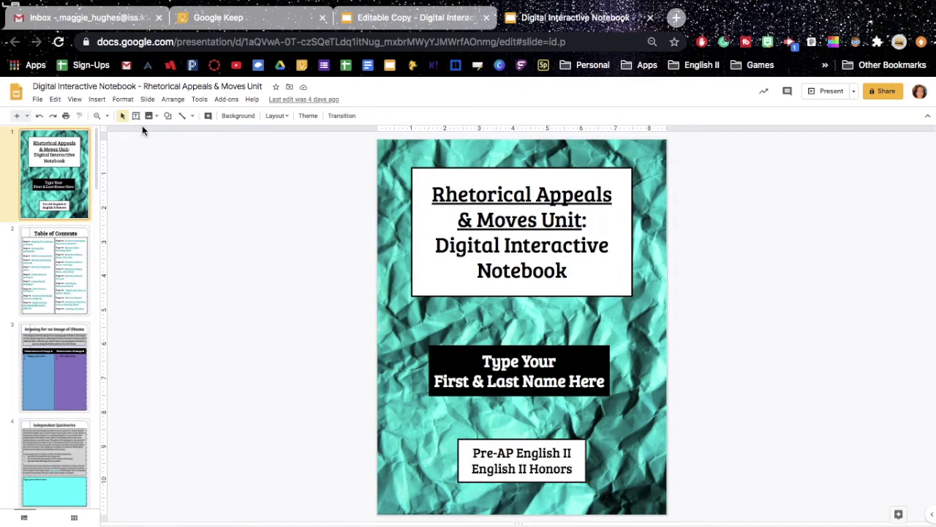
# Publish the notebook to the web, confirm, and close the publishing window.
pyautogui.click(38, 99)
pyautogui.moveTo(54, 98)
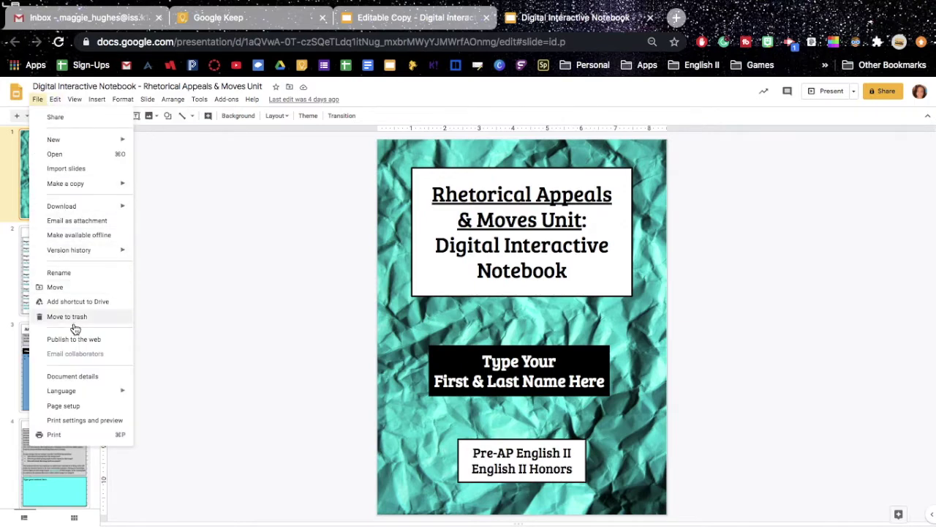
pyautogui.click(75, 339)
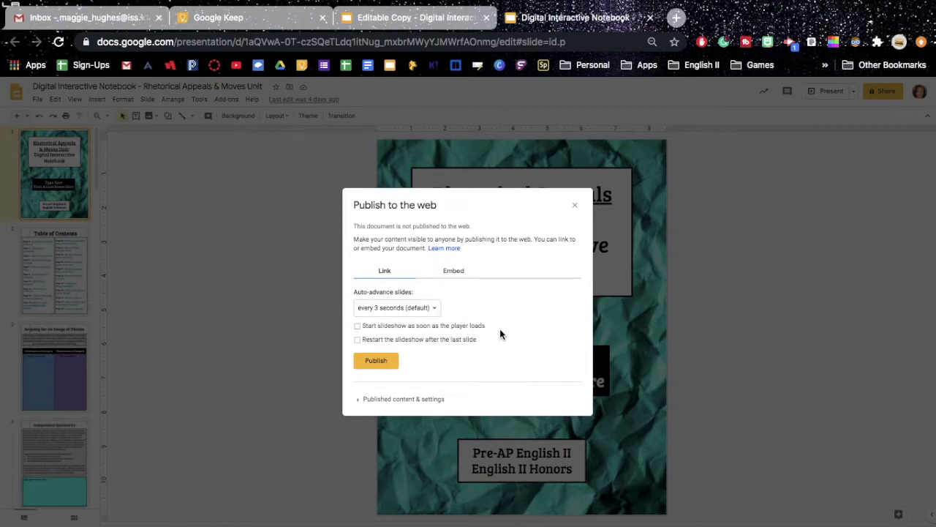
pyautogui.click(378, 364)
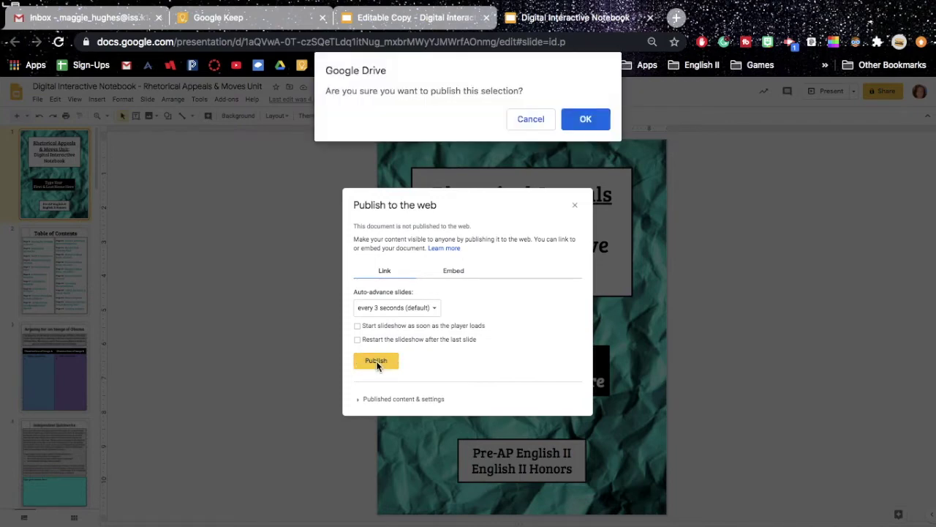
pyautogui.click(577, 119)
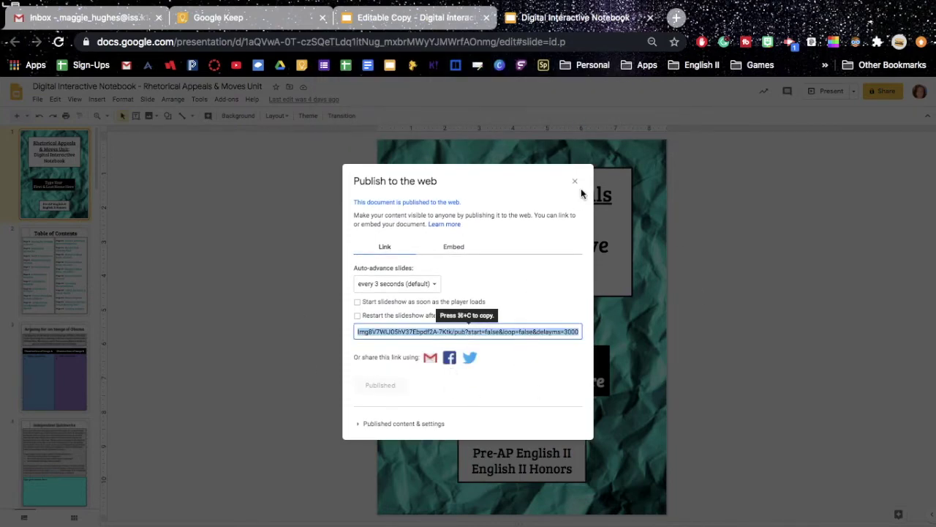
pyautogui.click(575, 182)
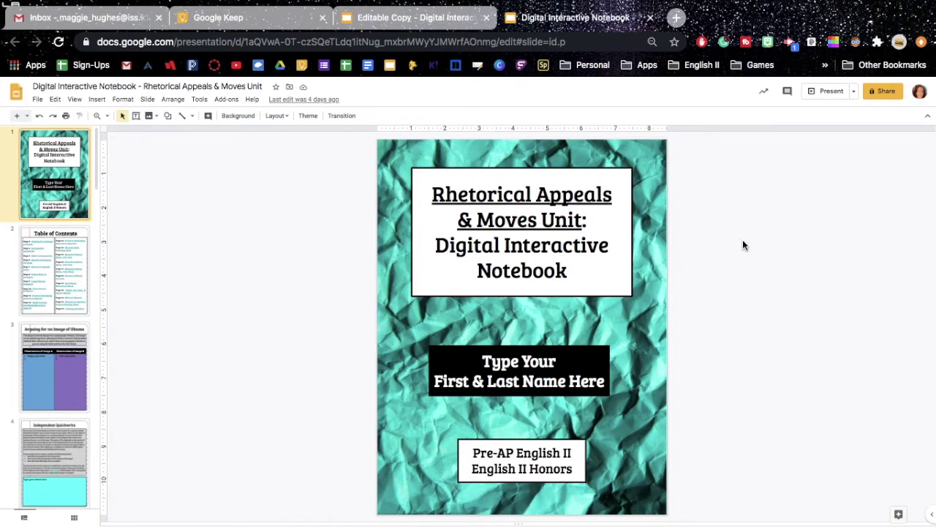
pyautogui.click(885, 92)
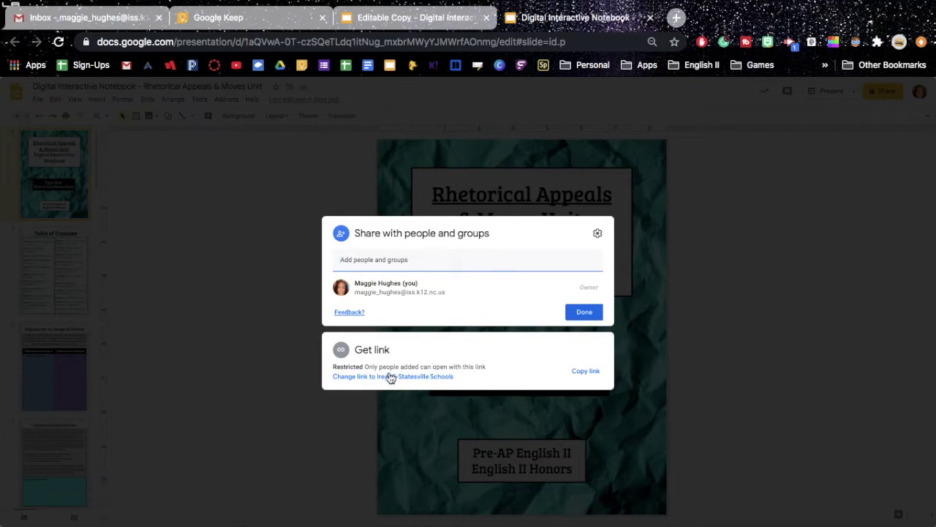
# Limit link access to Iredell-Statesville Schools with Viewer role, after briefly trying Anyone with the link.
pyautogui.click(381, 378)
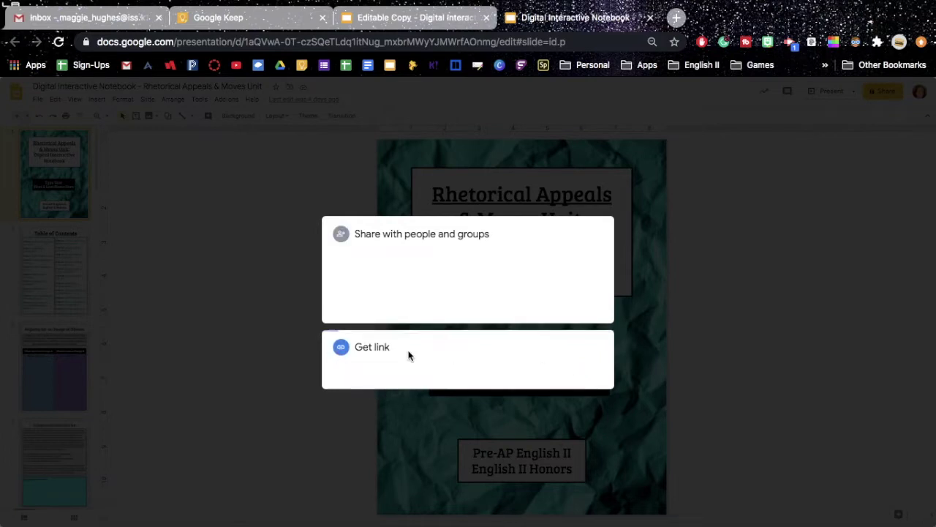
pyautogui.click(404, 341)
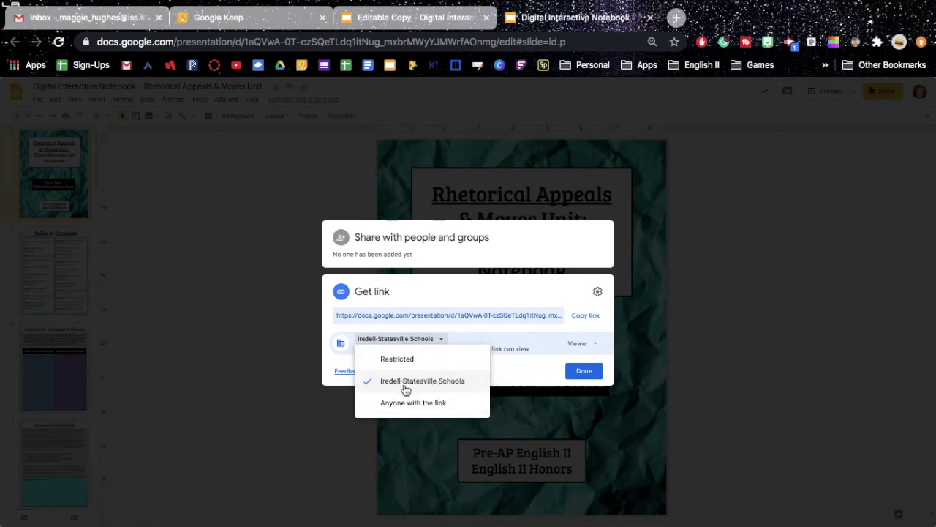
pyautogui.click(432, 387)
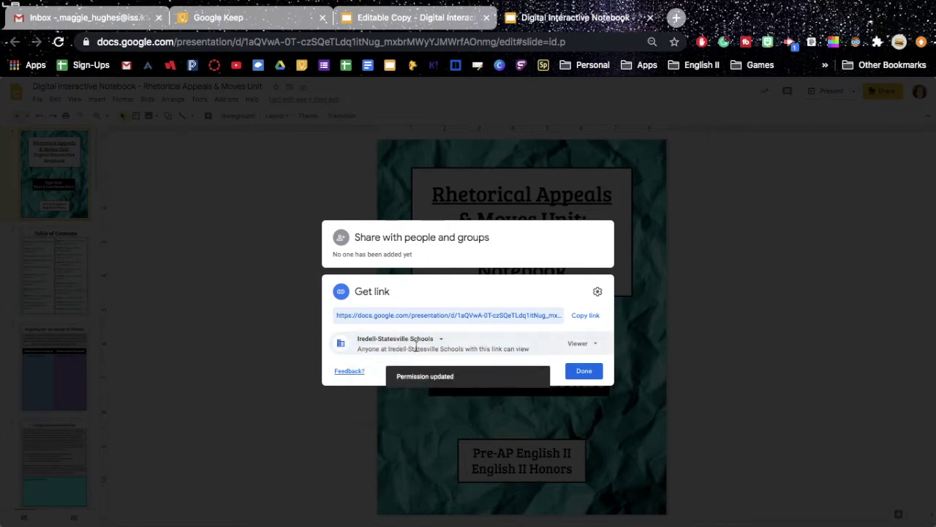
pyautogui.click(399, 338)
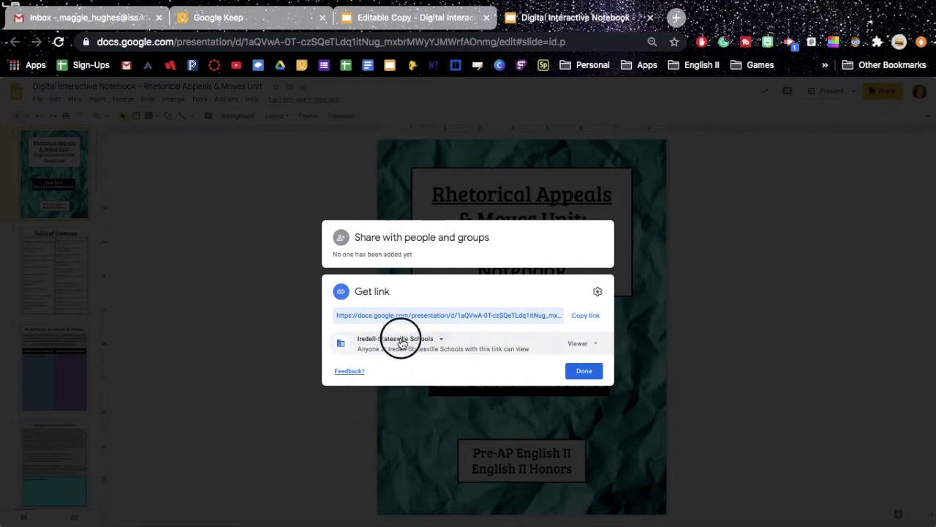
pyautogui.click(425, 406)
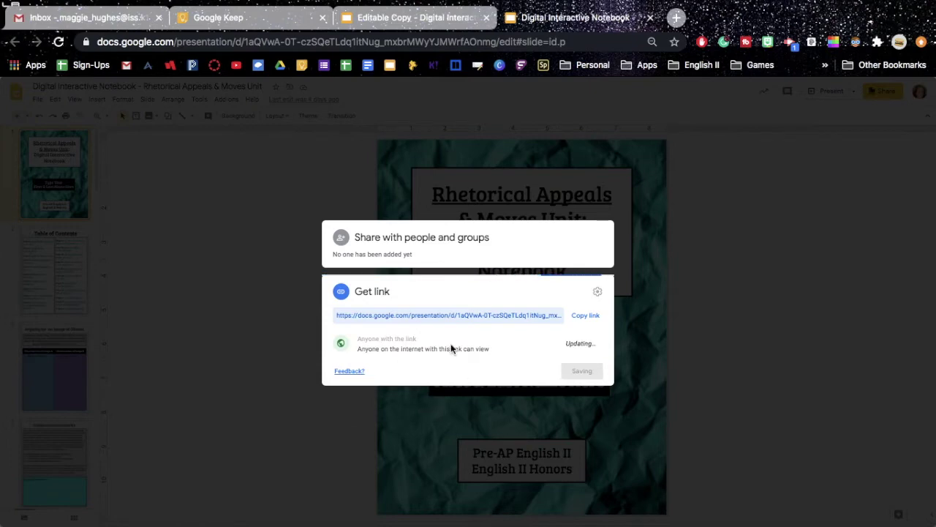
pyautogui.click(396, 341)
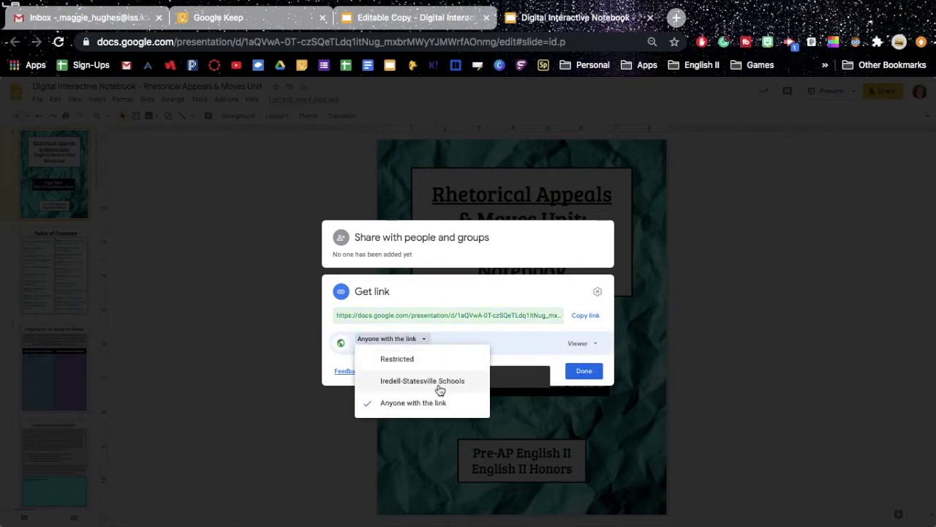
pyautogui.click(439, 386)
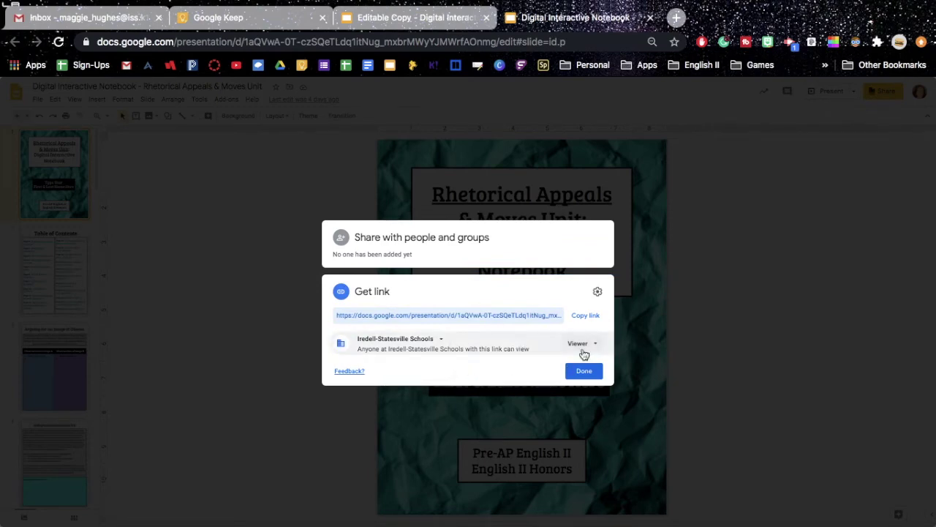
pyautogui.click(581, 348)
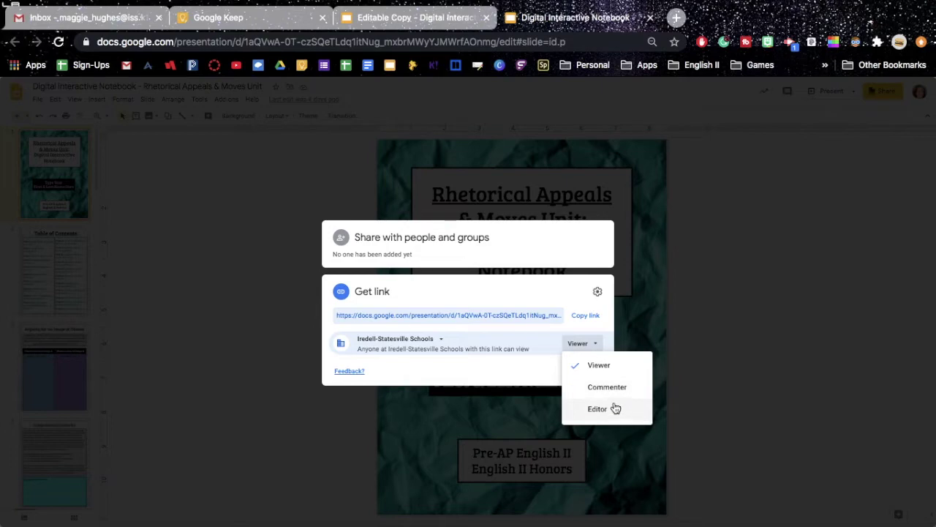
pyautogui.click(612, 368)
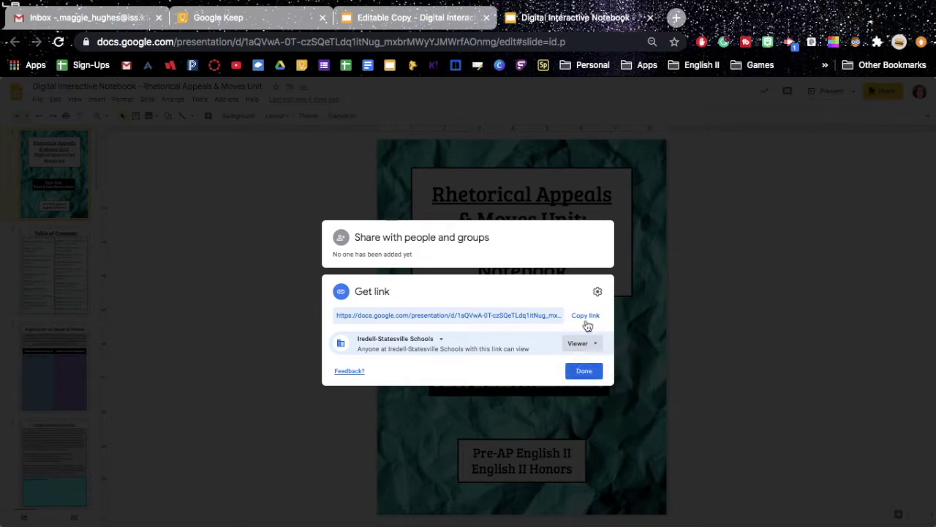
pyautogui.click(585, 371)
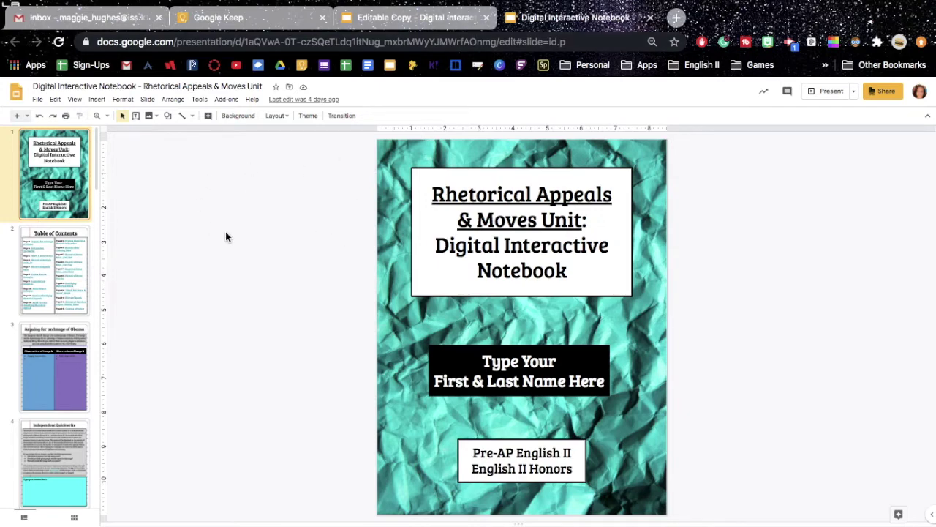
# Look at the File menu's Make a copy option, then dismiss it without copying.
pyautogui.click(38, 99)
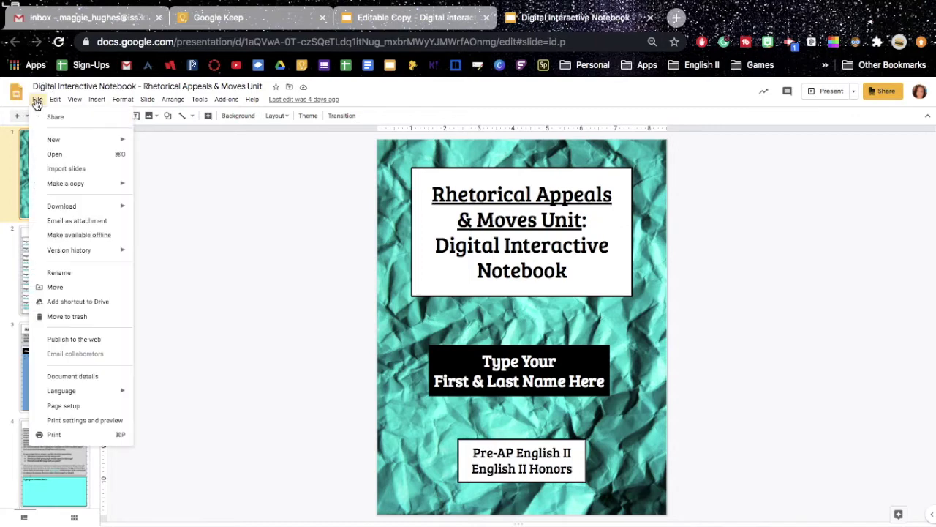
pyautogui.moveTo(78, 190)
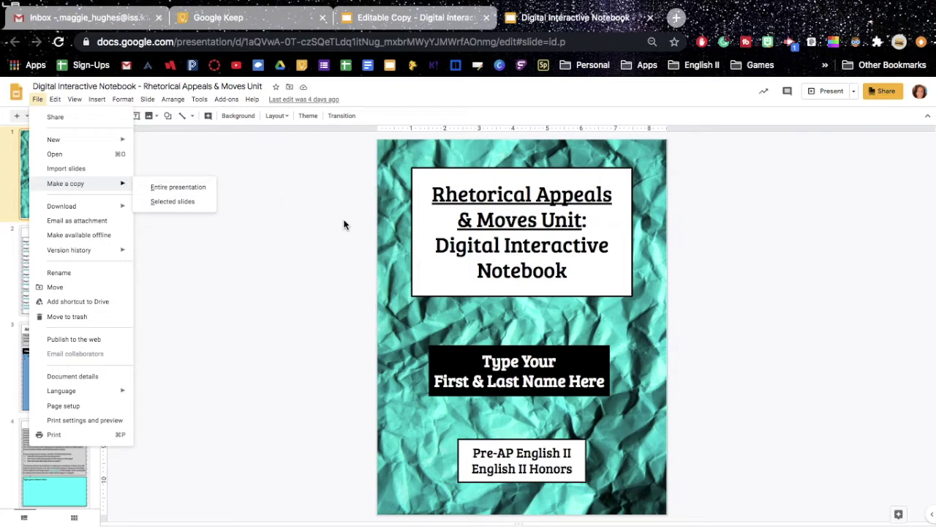
pyautogui.click(309, 231)
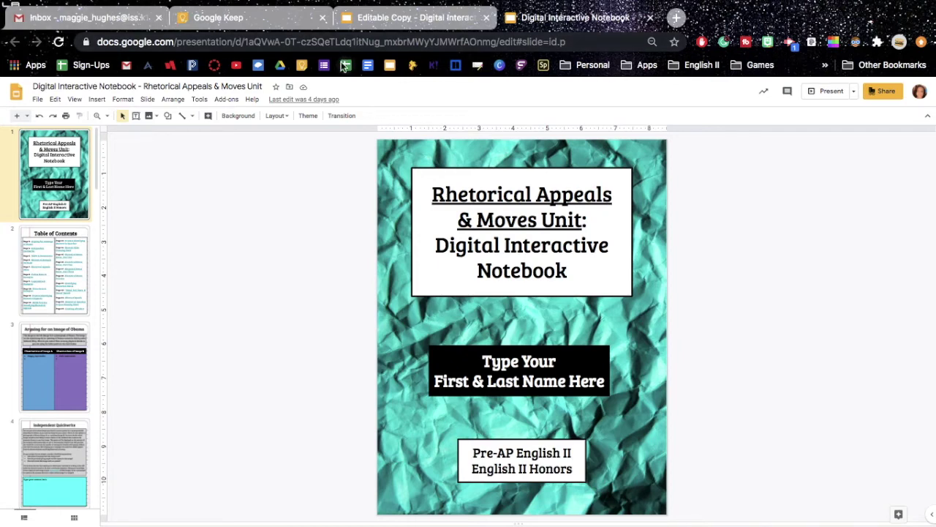
# Replace the address ending 'edit#slide=id.p' with 'copy' and copy the full forced-copy link.
pyautogui.click(501, 41)
pyautogui.click(502, 43)
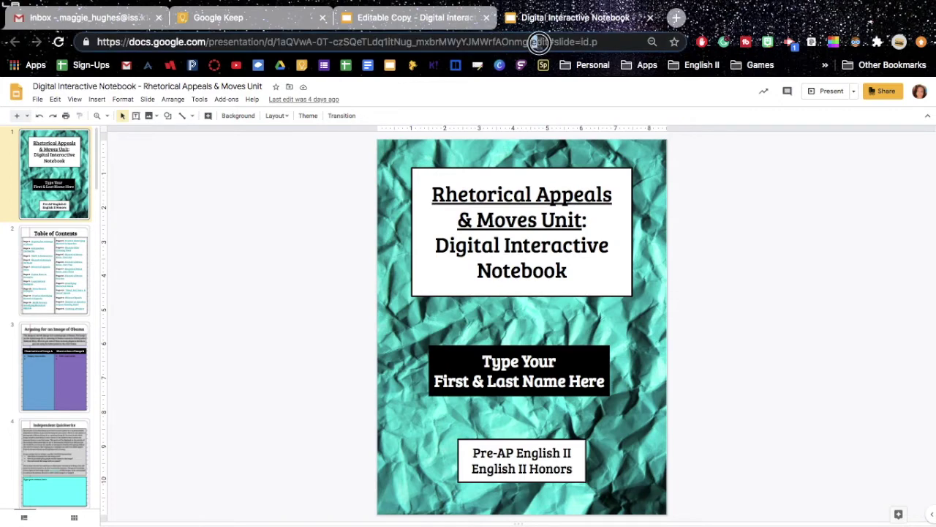
pyautogui.moveTo(534, 42); pyautogui.dragTo(610, 42)
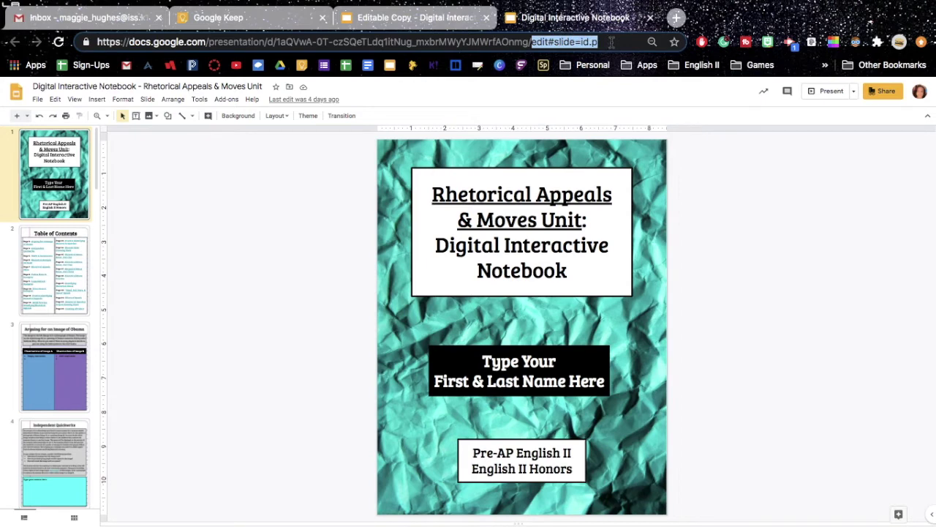
pyautogui.press('BackSpace')
pyautogui.write('copy')
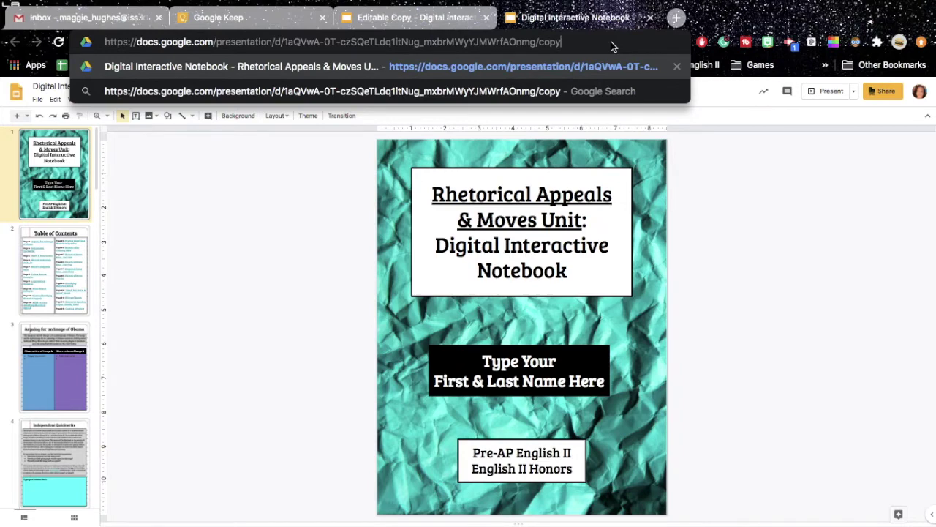
pyautogui.press('super+a')
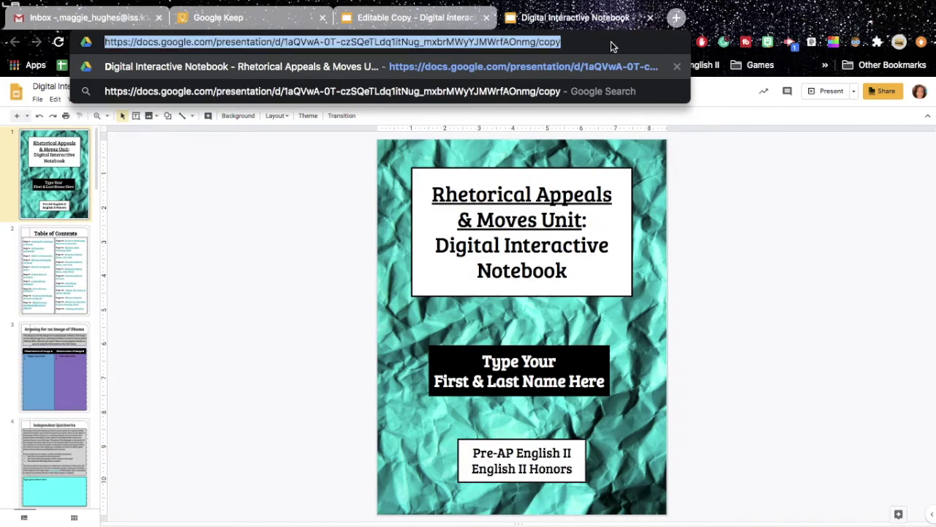
pyautogui.rightClick(548, 42)
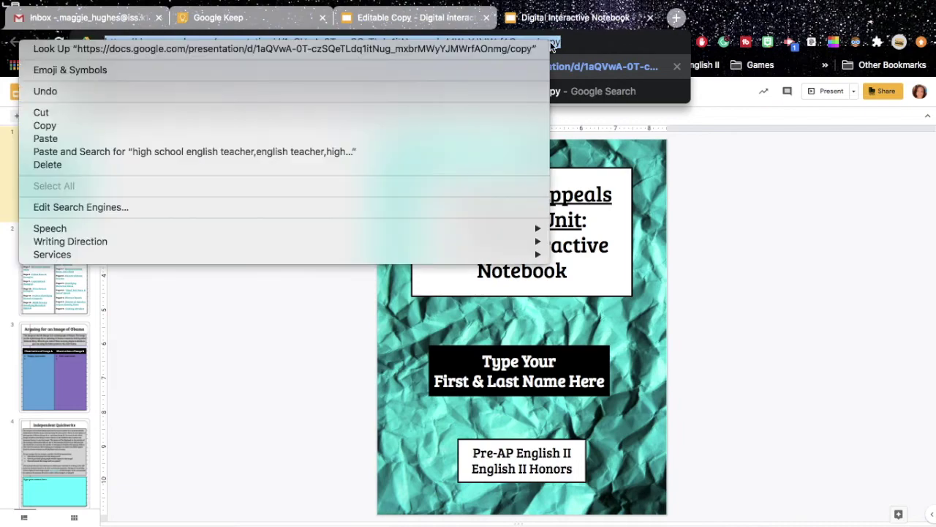
pyautogui.click(483, 125)
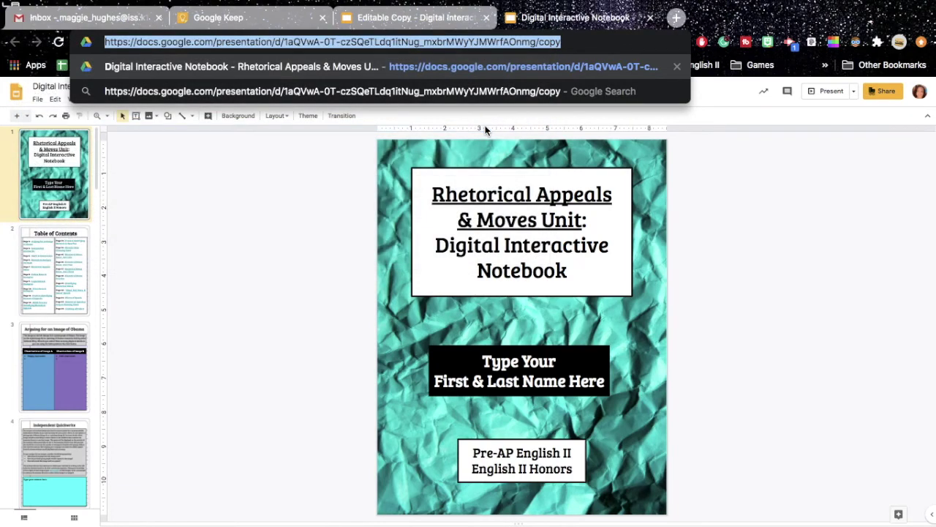
pyautogui.click(677, 19)
# Paste the /copy link into the new tab's address bar and load it.
pyautogui.rightClick(355, 42)
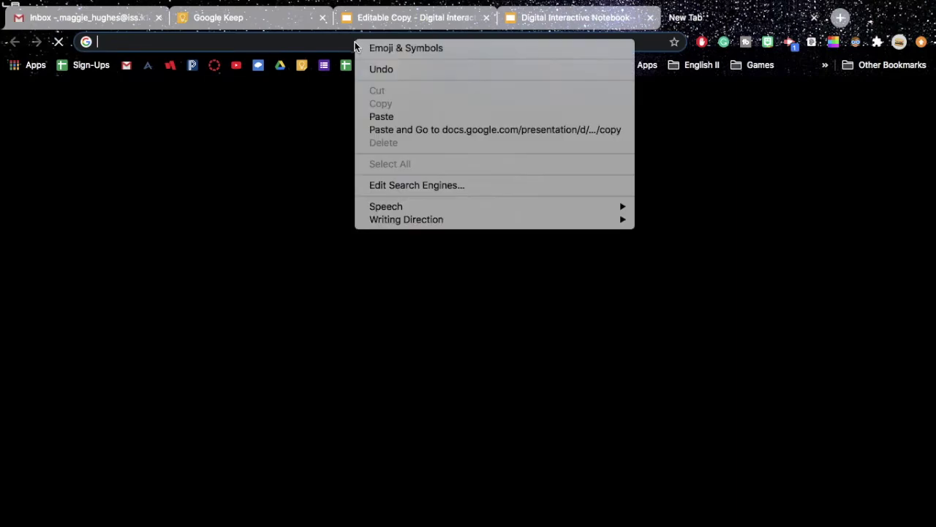
pyautogui.click(413, 115)
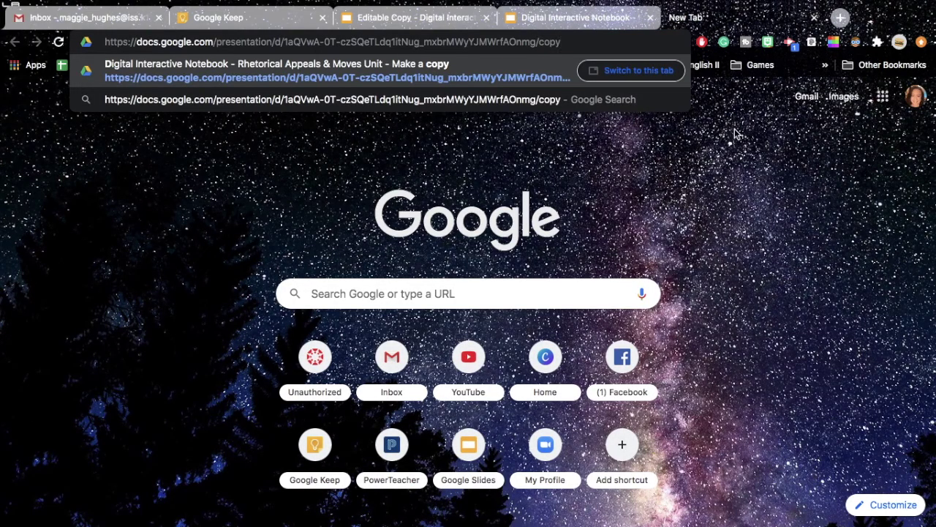
pyautogui.press('Return')
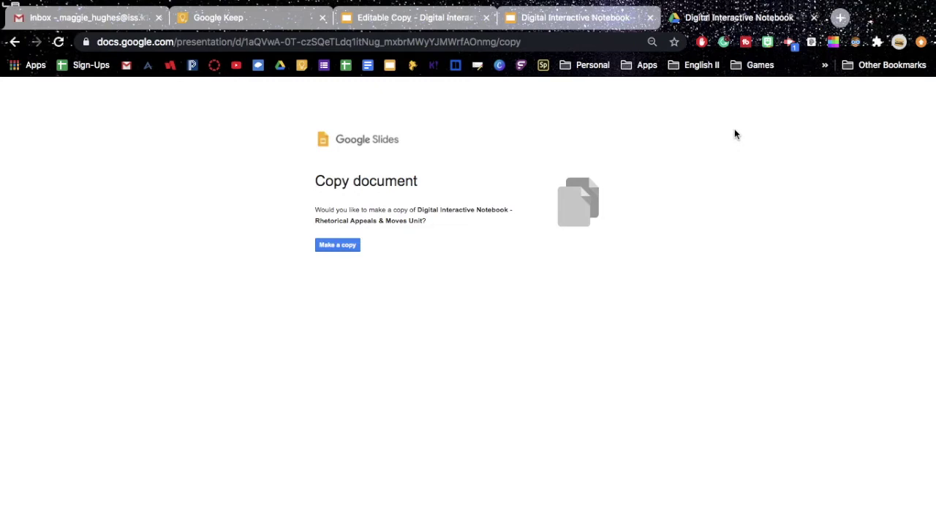
# Make a copy of the notebook and replace the 'Copy of' title prefix with the student's name.
pyautogui.click(326, 245)
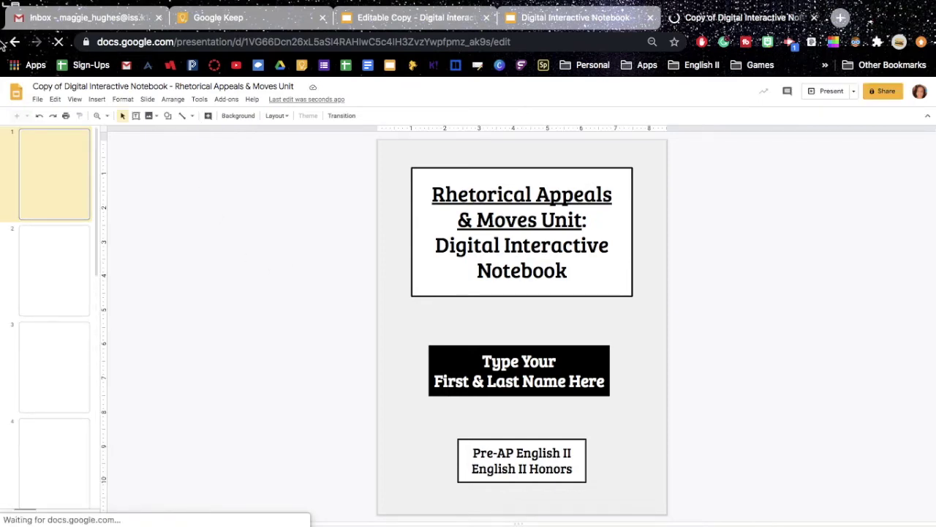
pyautogui.moveTo(62, 86); pyautogui.dragTo(35, 85)
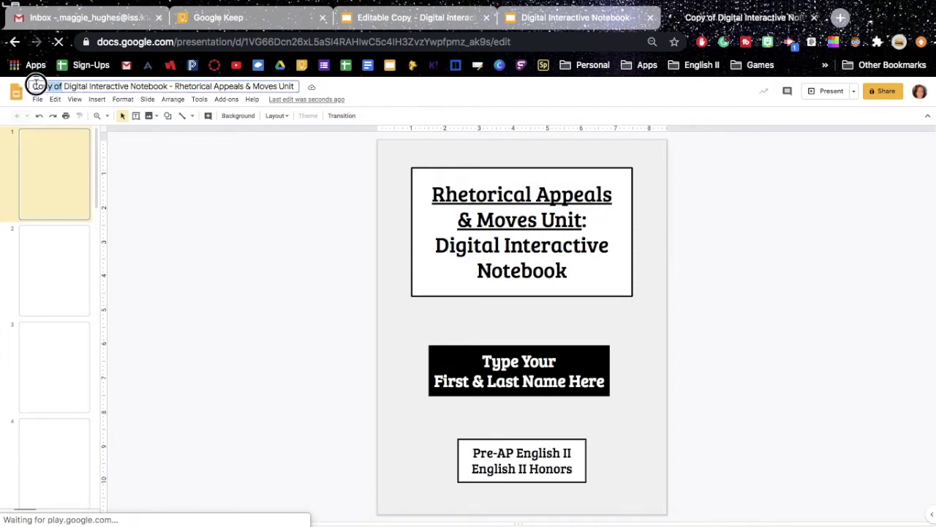
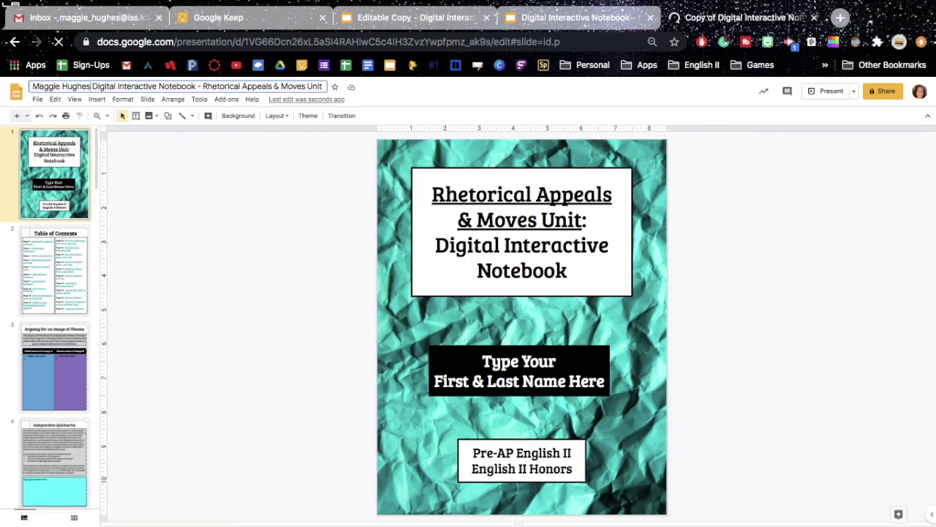
pyautogui.press('Return')
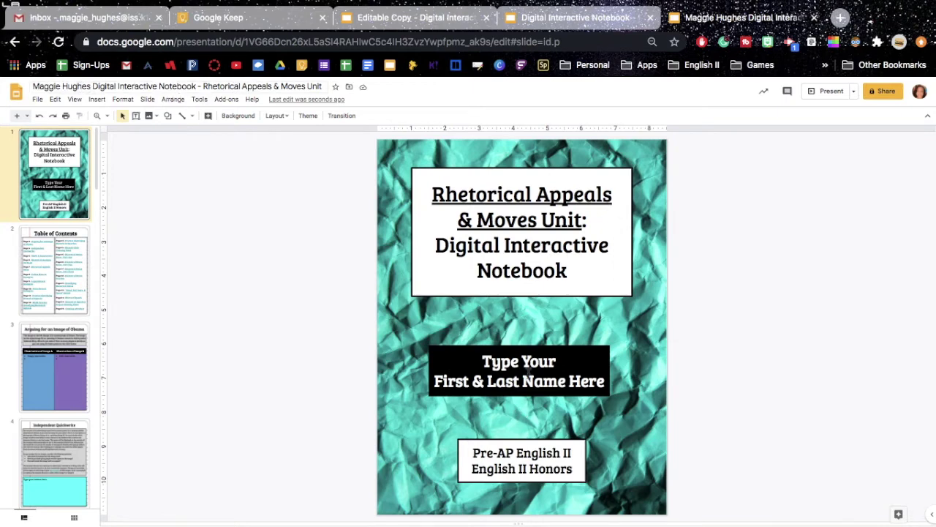
pyautogui.click(530, 379)
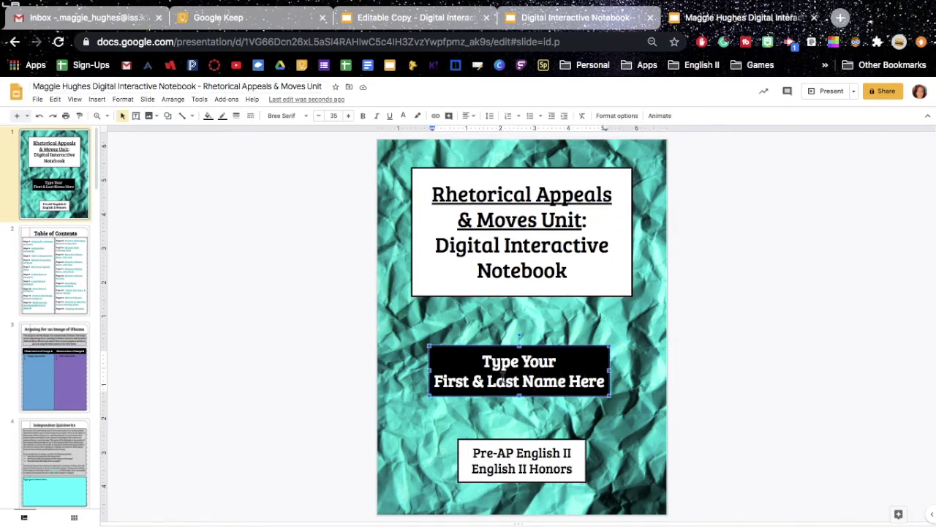
# Overwrite the cover's 'Type Your First & Last Name Here' text with the student's full name.
pyautogui.moveTo(605, 383); pyautogui.dragTo(487, 349)
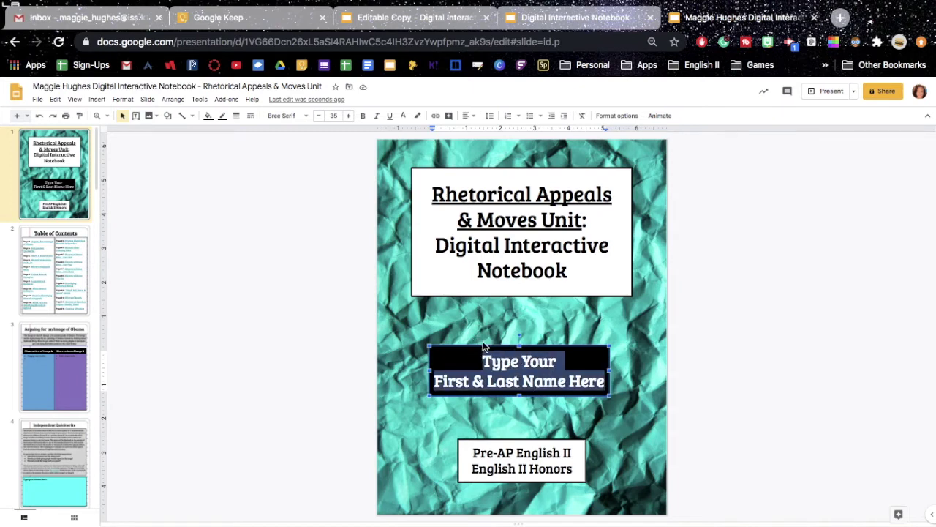
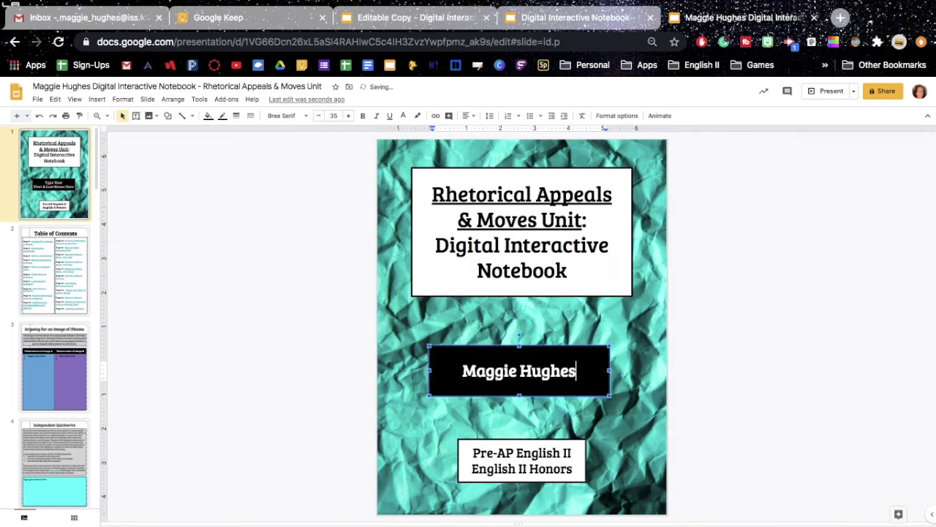
pyautogui.click(731, 320)
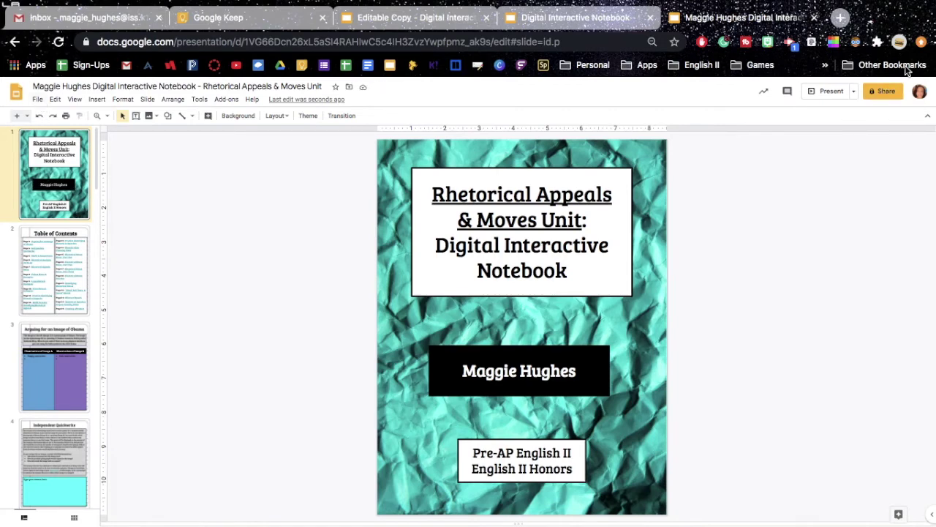
pyautogui.click(887, 94)
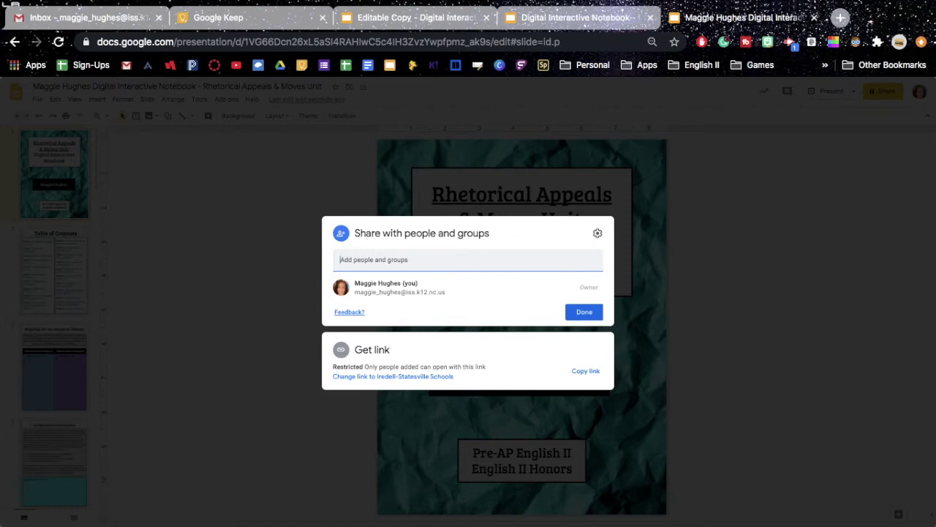
pyautogui.press('super+v')
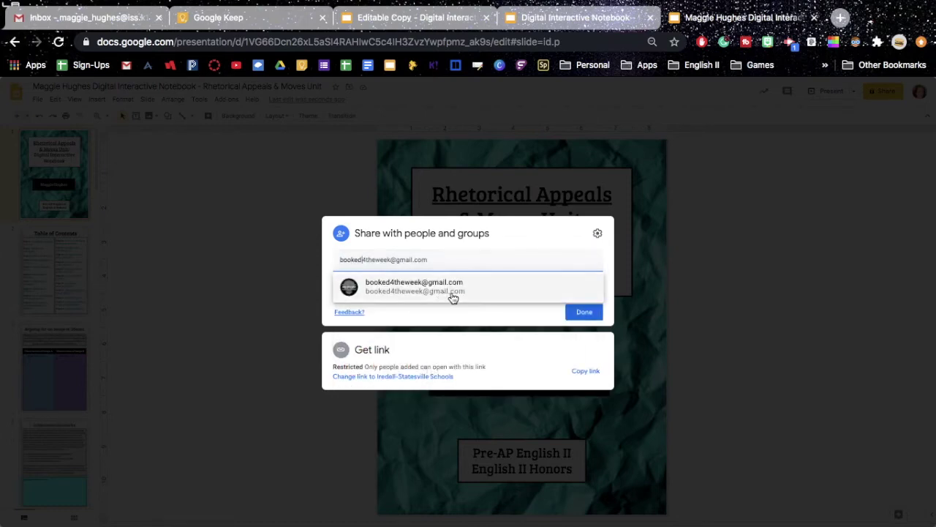
pyautogui.click(451, 289)
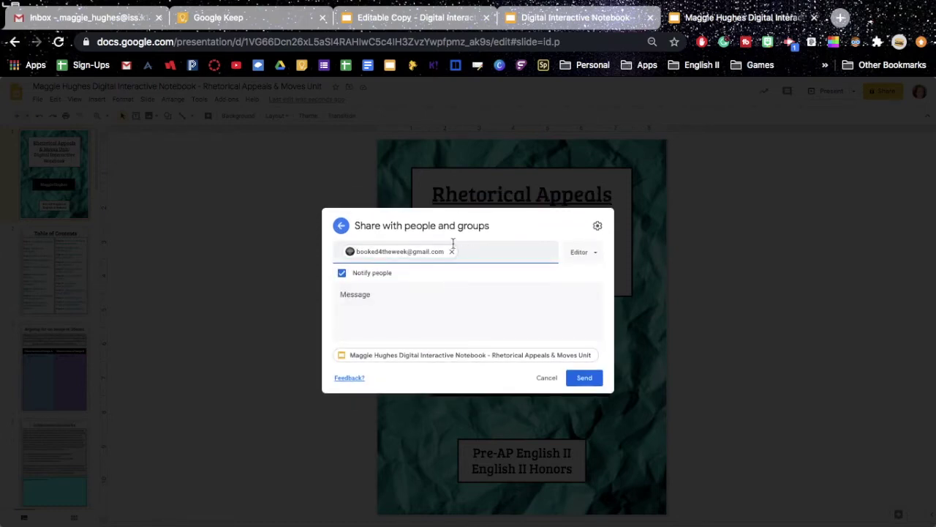
pyautogui.click(570, 258)
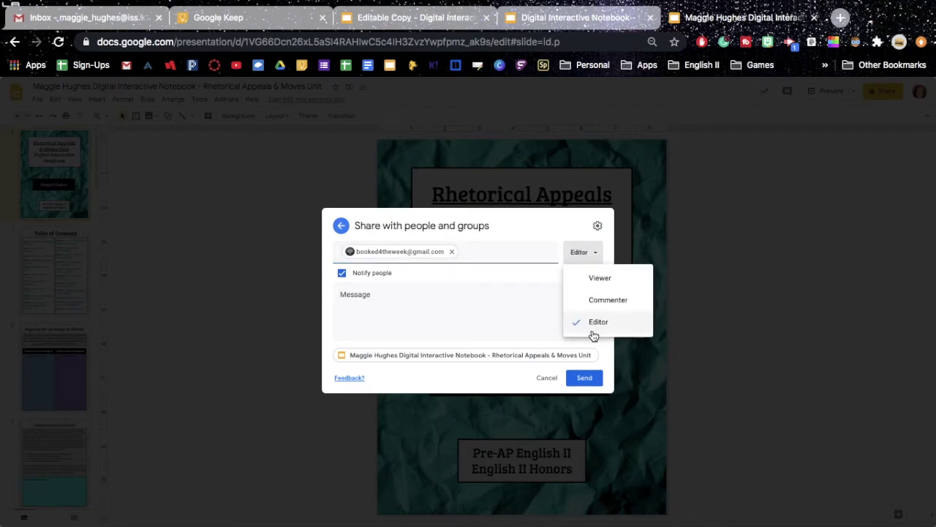
pyautogui.click(595, 322)
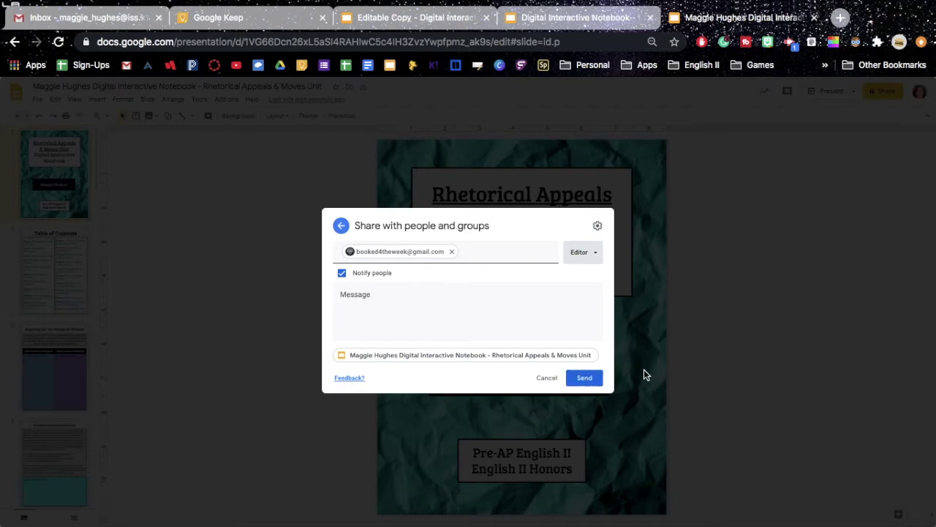
pyautogui.click(549, 379)
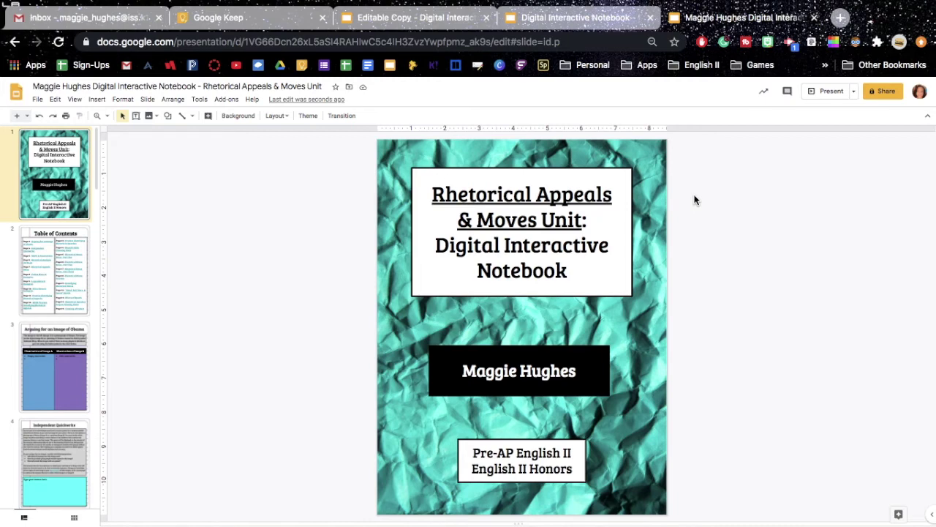
pyautogui.click(560, 17)
# Load the /copy link in the original notebook's tab to show the Copy document page.
pyautogui.press('Return')
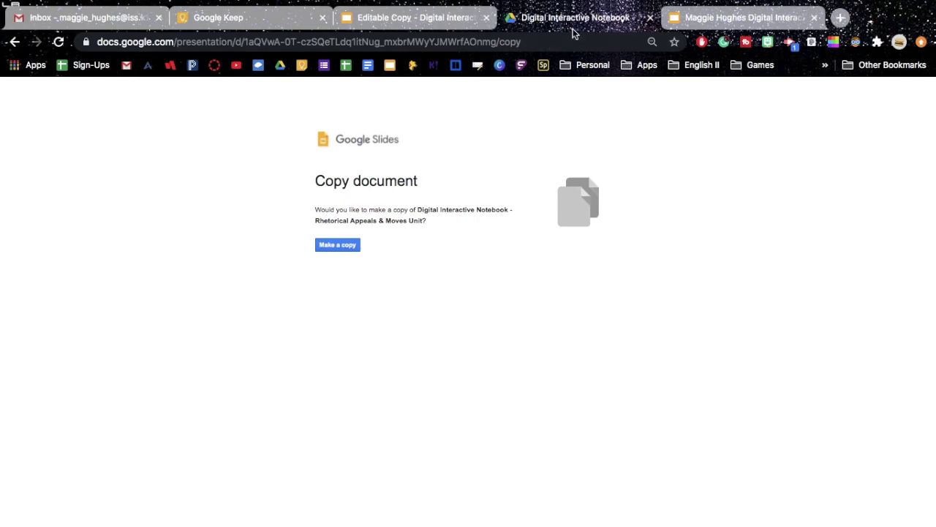
# Open the Canvas page 'A.1: Digital Interactive Notebook' in a new tab.
pyautogui.click(842, 18)
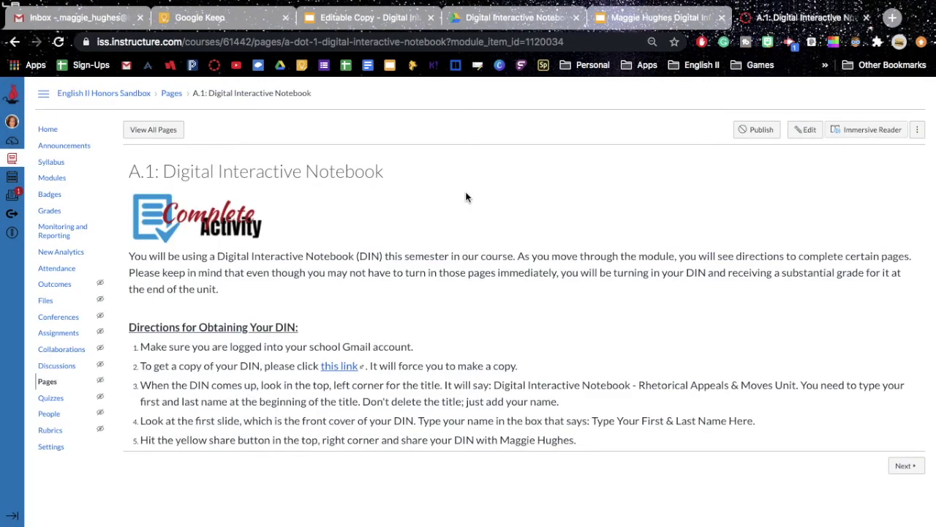